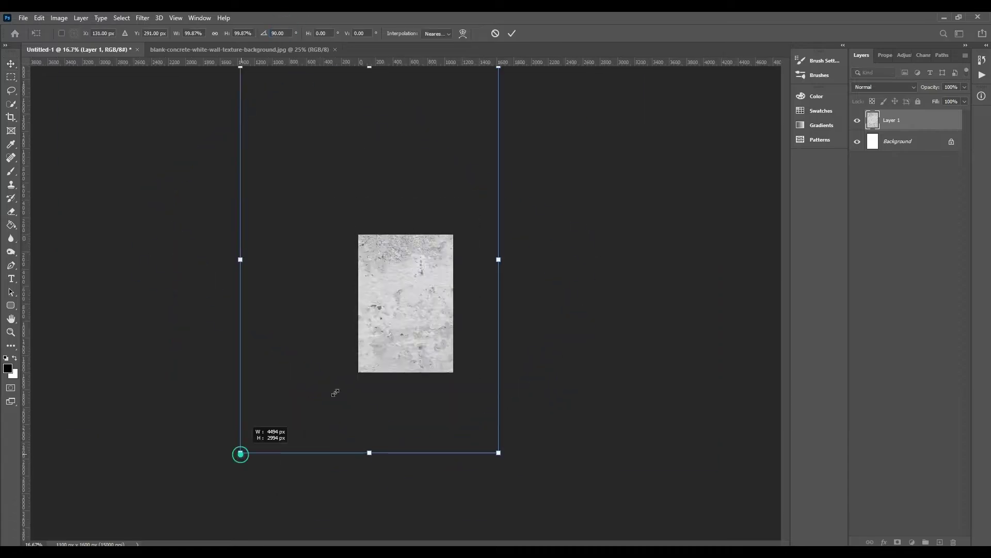
Commit the resized concrete texture so it fills the 1100 x 1600 canvas
{"action": "left_click", "coordinate": [512, 33]}
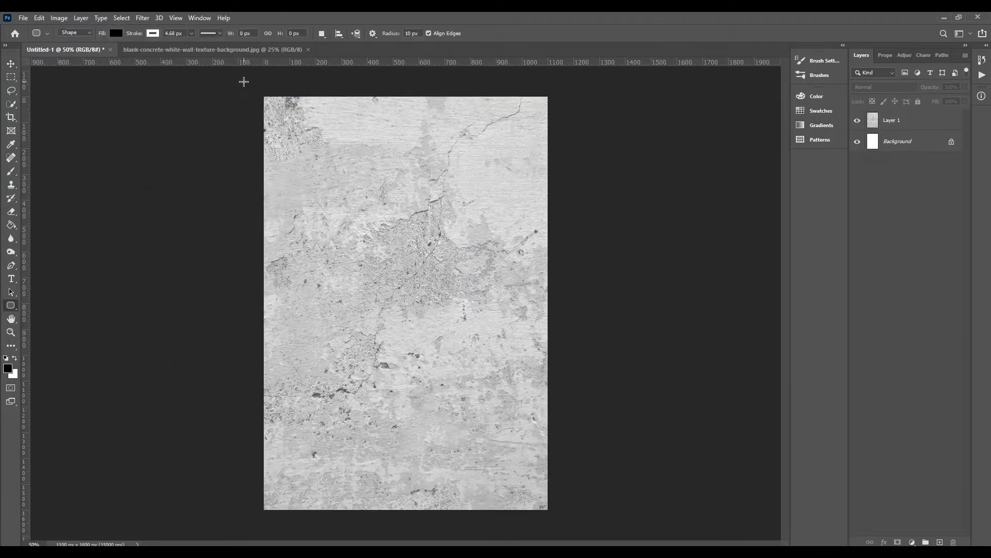
Cover the whole canvas with an orange rectangle blended as Multiply over the concrete
{"action": "left_click_drag", "start_coordinate": [243, 82], "coordinate": [568, 527]}
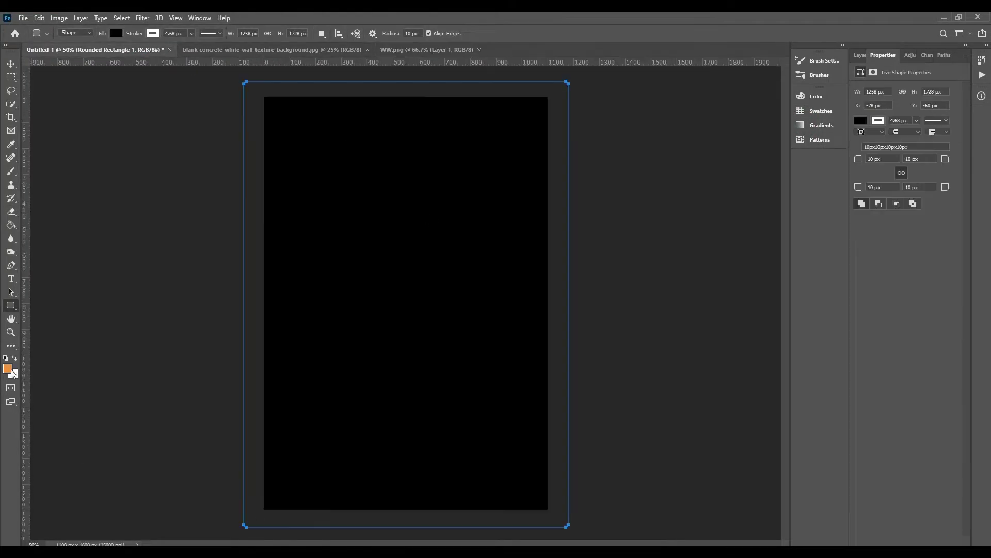
{"action": "left_click", "coordinate": [11, 224]}
{"action": "left_click", "coordinate": [342, 230]}
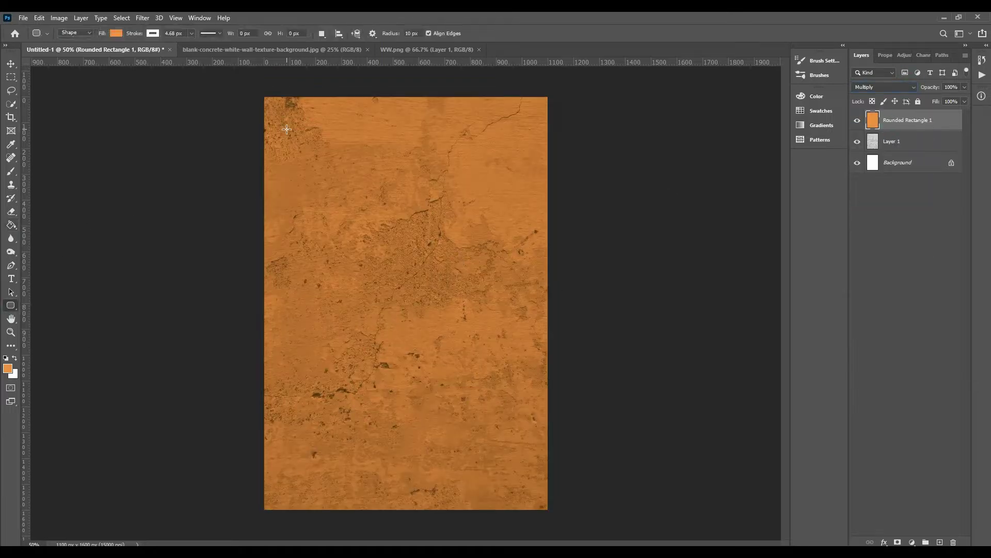
Add a hollow black-outlined rounded-rectangle frame stretched taller in the poster's upper half
{"action": "left_click_drag", "start_coordinate": [522, 277], "coordinate": [523, 278]}
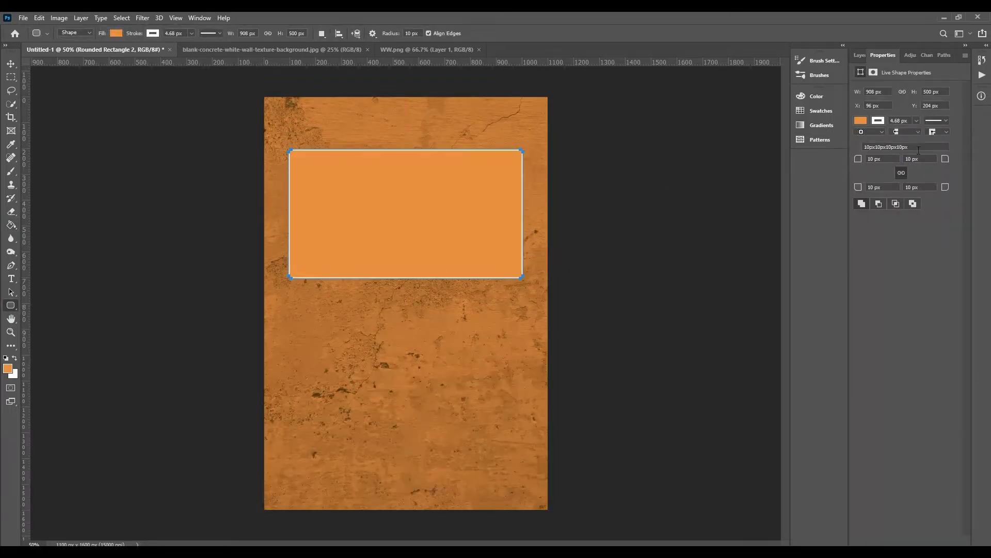
{"action": "left_click", "coordinate": [860, 120]}
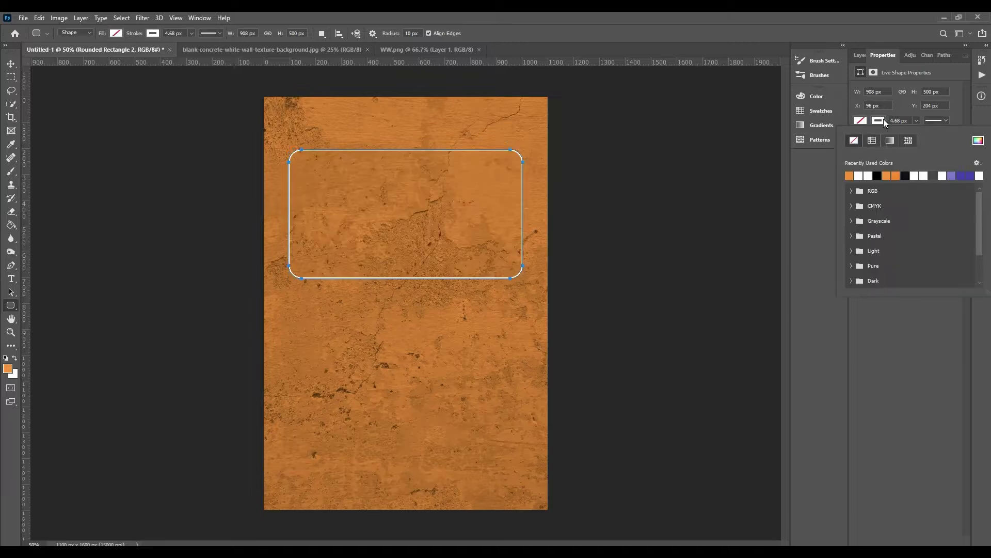
{"action": "key", "text": "ctrl+t"}
{"action": "left_click_drag", "start_coordinate": [398, 278], "coordinate": [397, 331]}
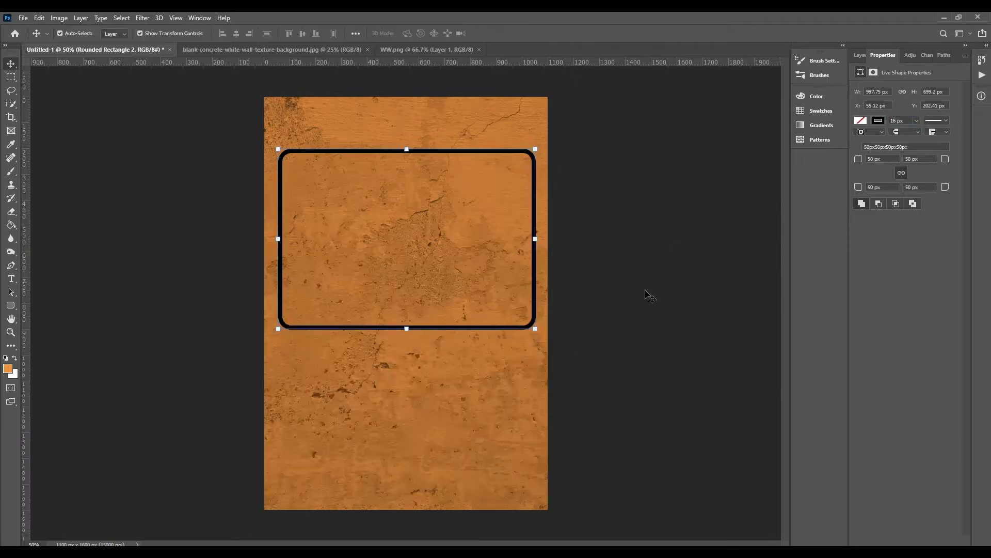
Paint white spatter-brush flecks across the orange concrete layer
{"action": "left_click", "coordinate": [47, 34]}
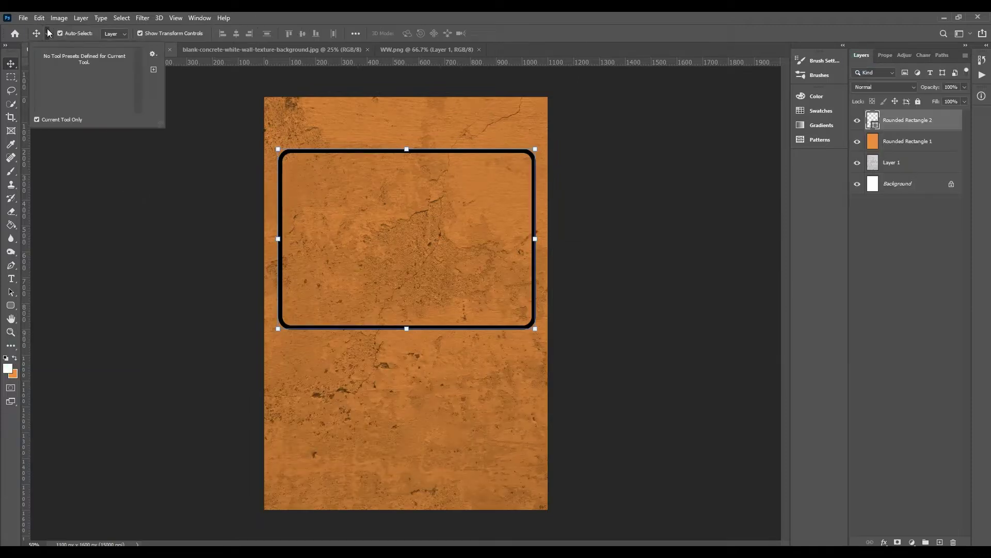
{"action": "left_click", "coordinate": [77, 57]}
{"action": "left_click", "coordinate": [64, 33]}
{"action": "left_click", "coordinate": [820, 75]}
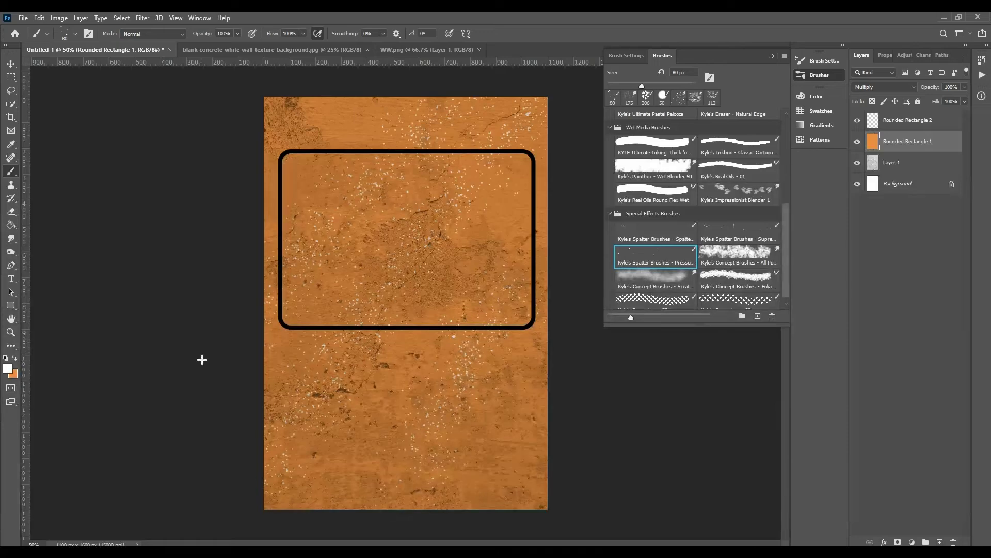
{"action": "left_click", "coordinate": [654, 233]}
{"action": "left_click_drag", "start_coordinate": [320, 393], "coordinate": [496, 382]}
{"action": "left_click_drag", "start_coordinate": [310, 248], "coordinate": [341, 176]}
{"action": "scroll", "coordinate": [765, 283], "scroll_direction": "up", "scroll_amount": 3}
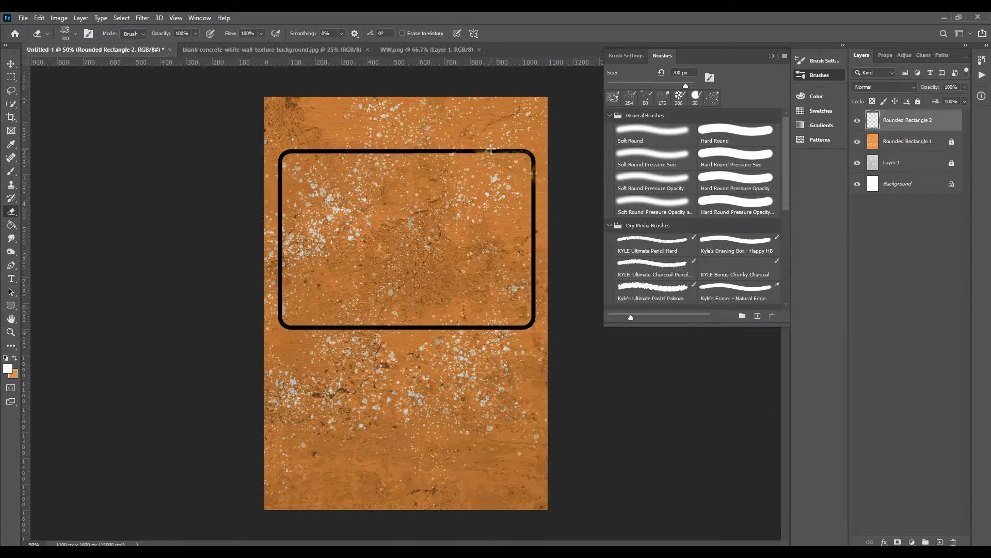
Chip away the black frame's edges with a 175 px spatter-tipped eraser
{"action": "left_click", "coordinate": [662, 97]}
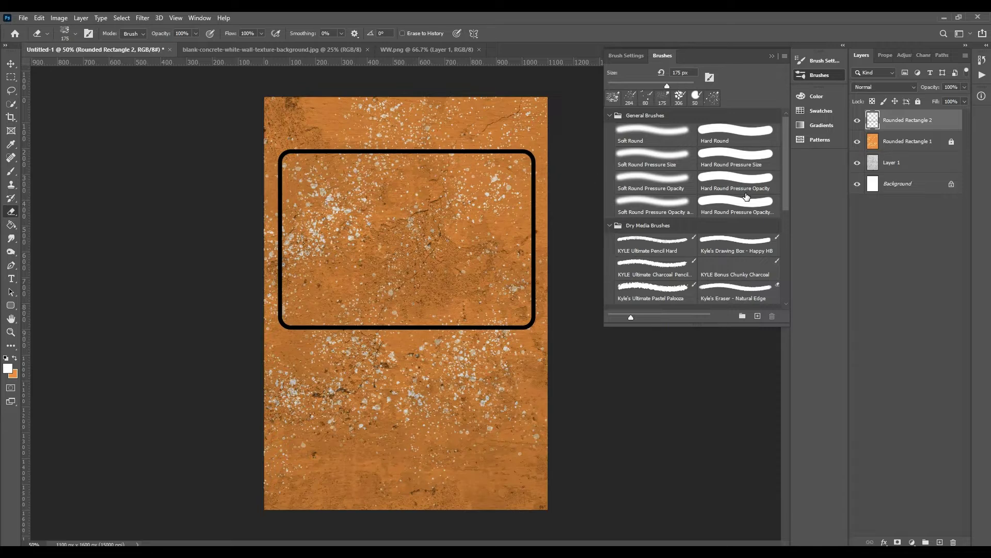
{"action": "scroll", "coordinate": [739, 233], "scroll_direction": "down", "scroll_amount": 5}
{"action": "left_click", "coordinate": [722, 266]}
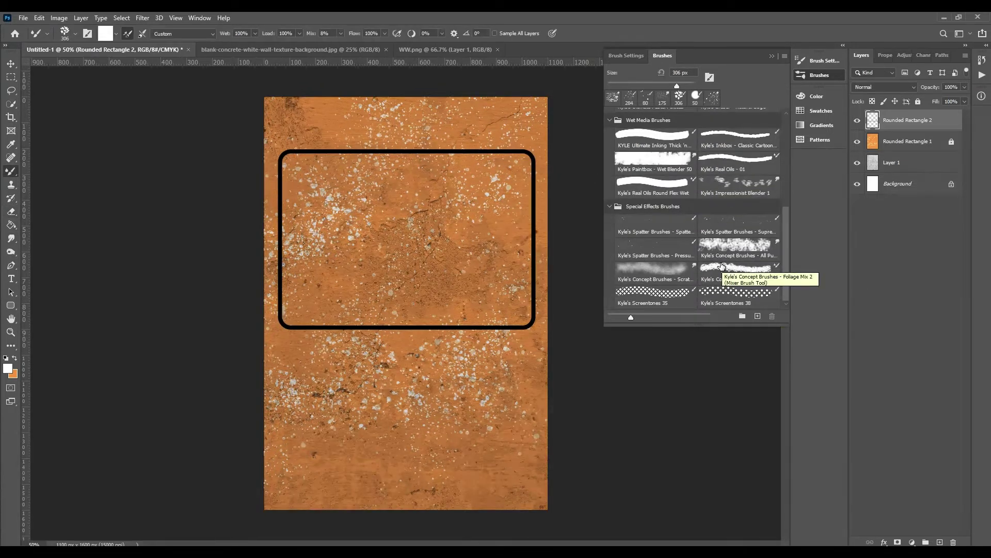
{"action": "left_click", "coordinate": [739, 226]}
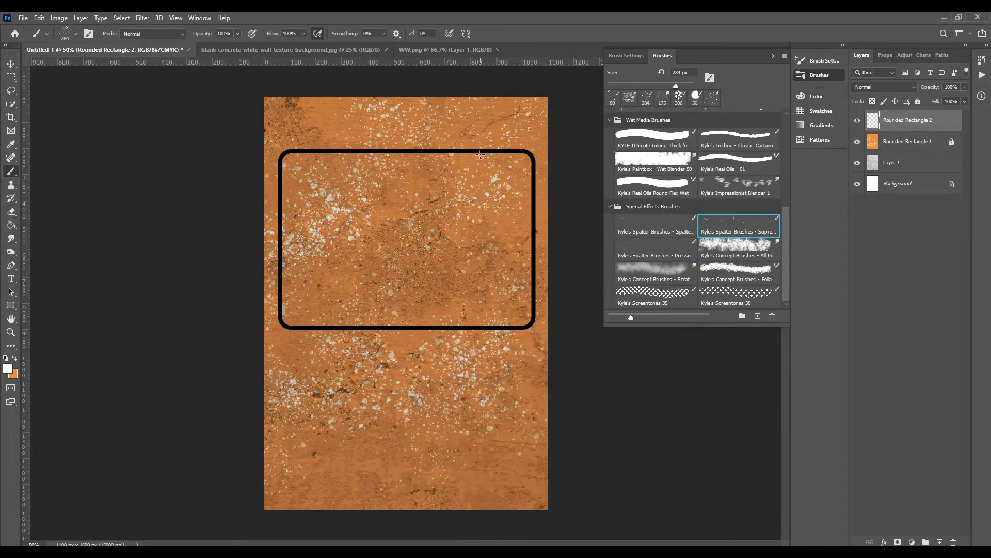
{"action": "key", "text": "e"}
{"action": "left_click", "coordinate": [89, 34]}
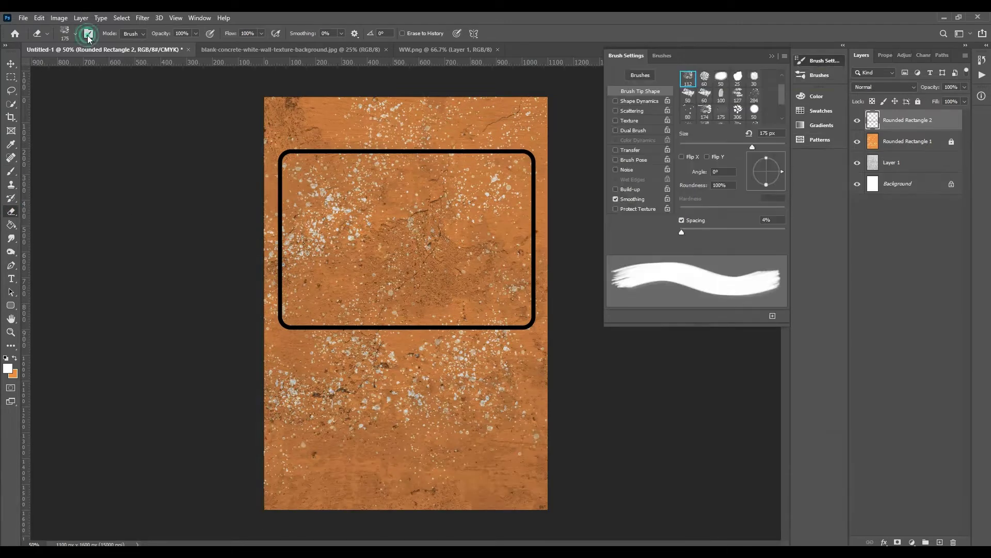
{"action": "scroll", "coordinate": [722, 98], "scroll_direction": "down", "scroll_amount": 2}
{"action": "left_click", "coordinate": [688, 114]}
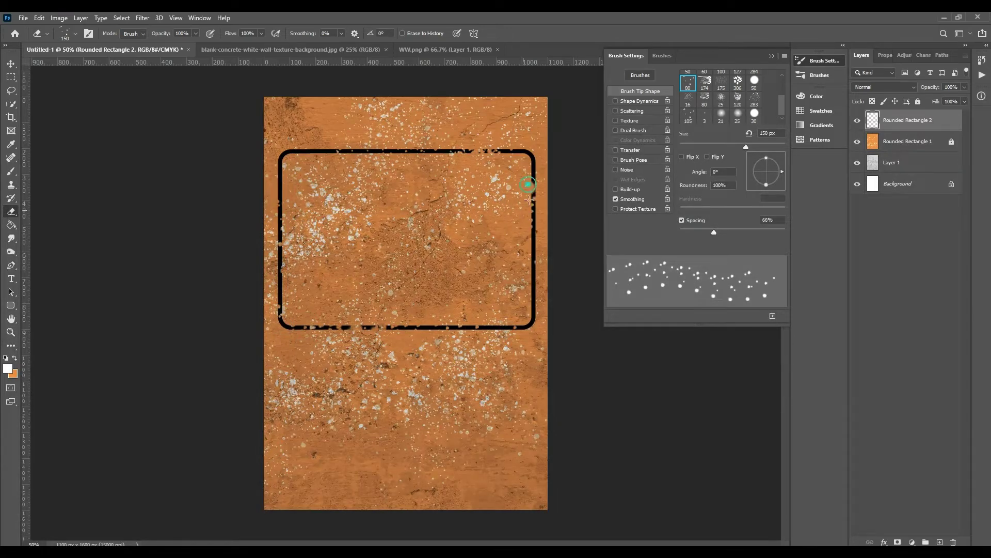
{"action": "left_click", "coordinate": [11, 278]}
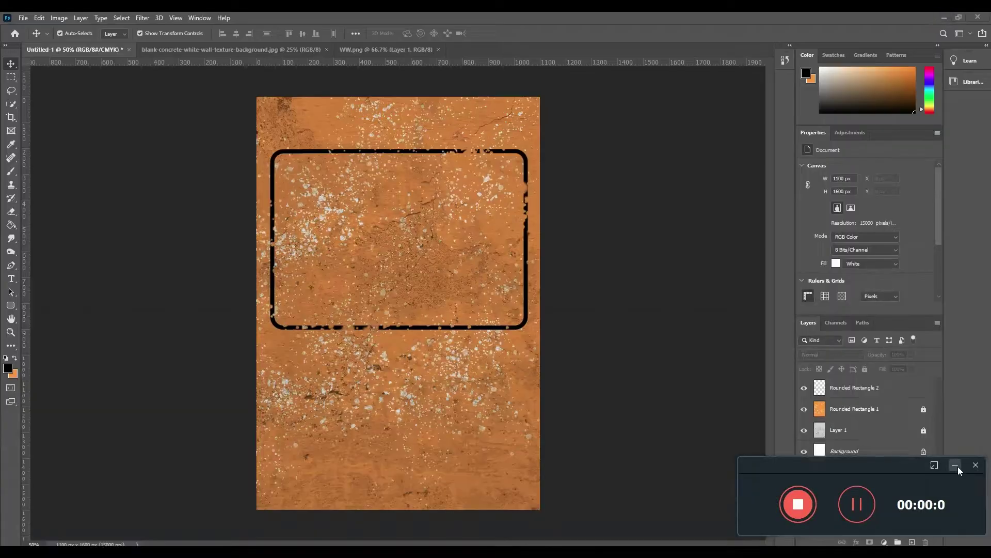
Add SAFETY in Arial Black and enlarge it to span the frame
{"action": "type", "text": "SAFETY"}
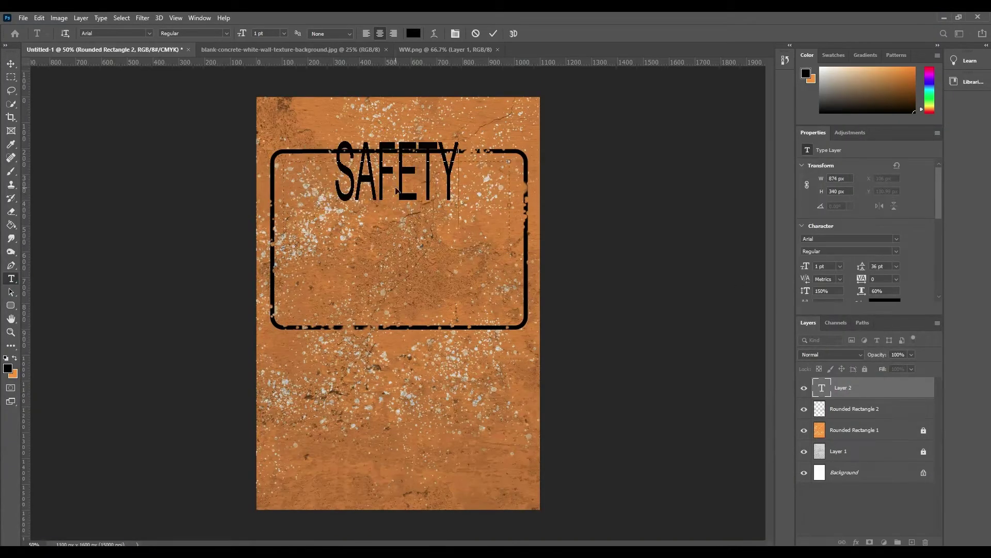
{"action": "scroll", "coordinate": [868, 206], "scroll_direction": "down", "scroll_amount": 2}
{"action": "left_click", "coordinate": [897, 199]}
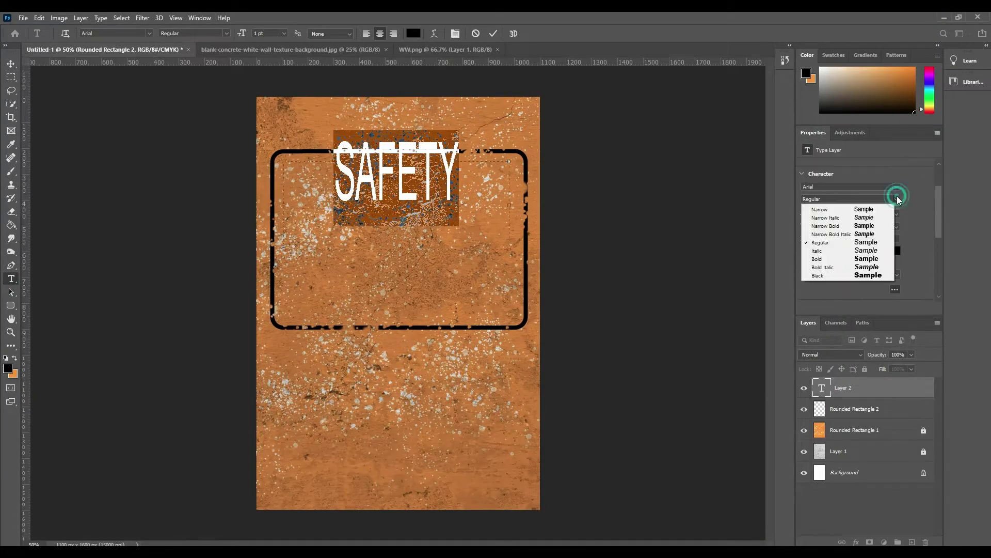
{"action": "left_click", "coordinate": [826, 279]}
{"action": "left_click", "coordinate": [11, 63]}
{"action": "key", "text": "ctrl+t"}
{"action": "left_click_drag", "start_coordinate": [470, 266], "coordinate": [580, 288]}
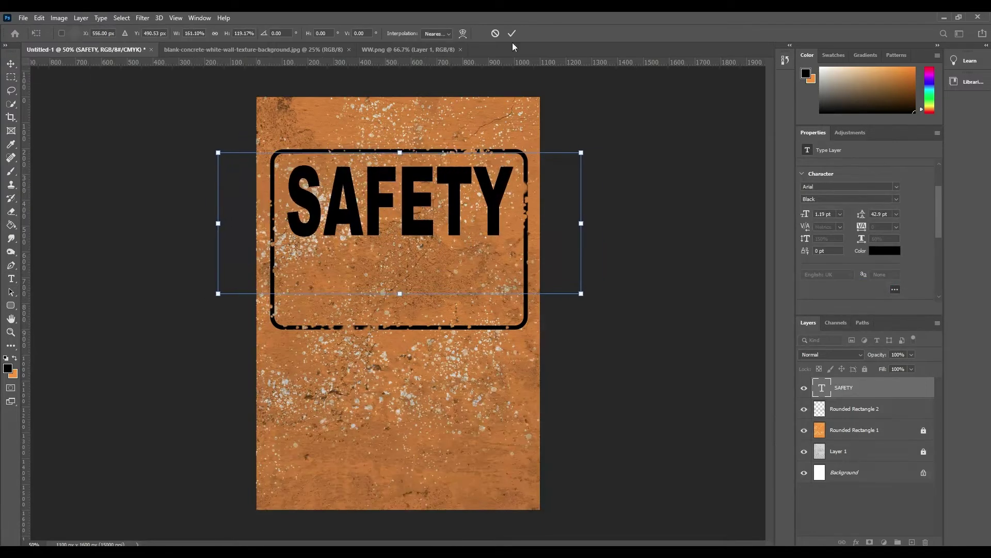
{"action": "key", "text": "Return"}
Add the FIRST text below SAFETY and narrow the frame around the lettering
{"action": "key", "text": "t"}
{"action": "left_click_drag", "start_coordinate": [284, 253], "coordinate": [401, 295]}
{"action": "type", "text": "FIRST"}
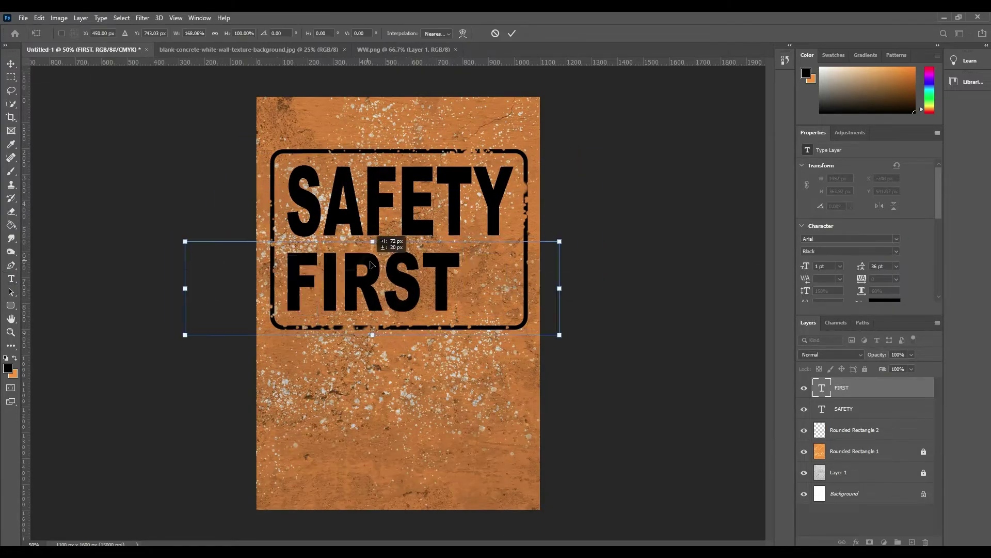
{"action": "key", "text": "Return"}
{"action": "left_click", "coordinate": [855, 429]}
{"action": "left_click_drag", "start_coordinate": [528, 150], "coordinate": [510, 172]}
Stretch FIRST to match the width of SAFETY and commit its placement
{"action": "left_click", "coordinate": [844, 408]}
{"action": "key", "text": "ctrl+t"}
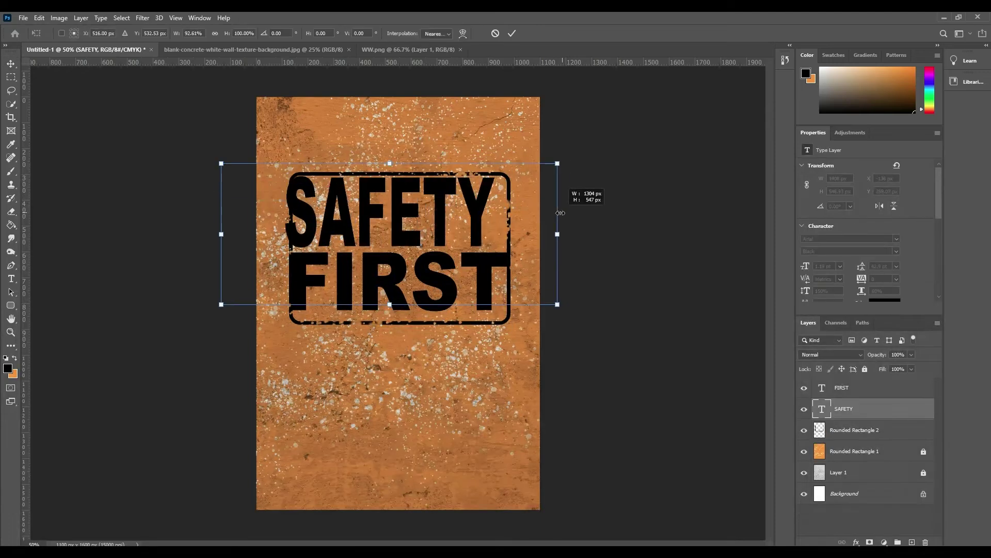
{"action": "left_click", "coordinate": [842, 388]}
{"action": "key", "text": "ctrl+t"}
{"action": "left_click_drag", "start_coordinate": [641, 286], "coordinate": [640, 286]}
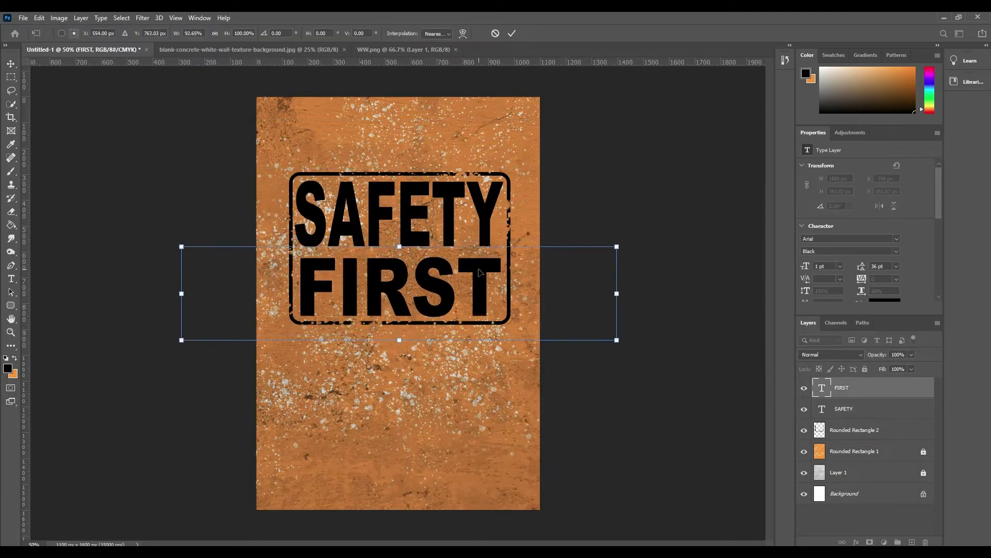
{"action": "key", "text": "Return"}
{"action": "left_click", "coordinate": [434, 310]}
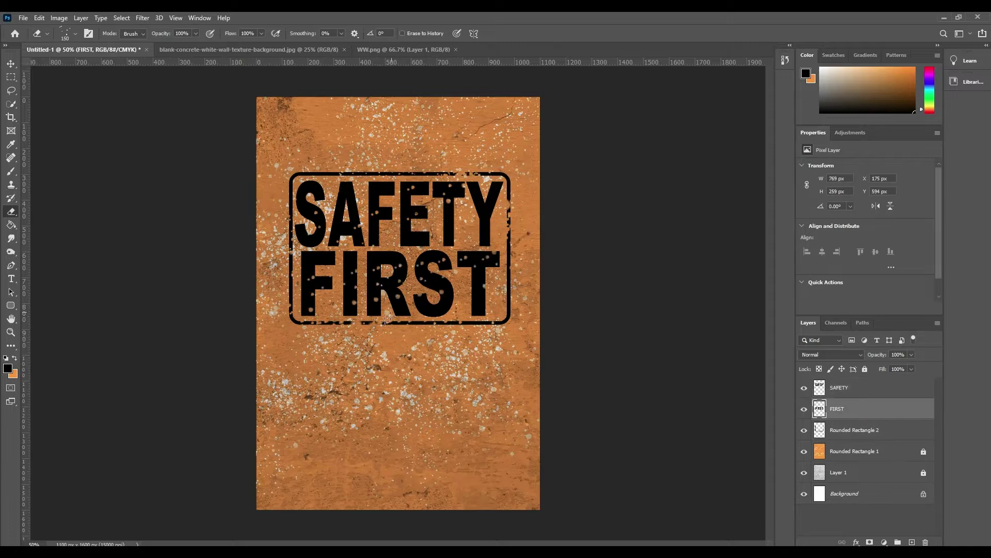
Switch to a larger 284 px spatter preset with white paint, then close the brush presets panel
{"action": "key", "text": "F5"}
{"action": "left_click", "coordinate": [739, 121]}
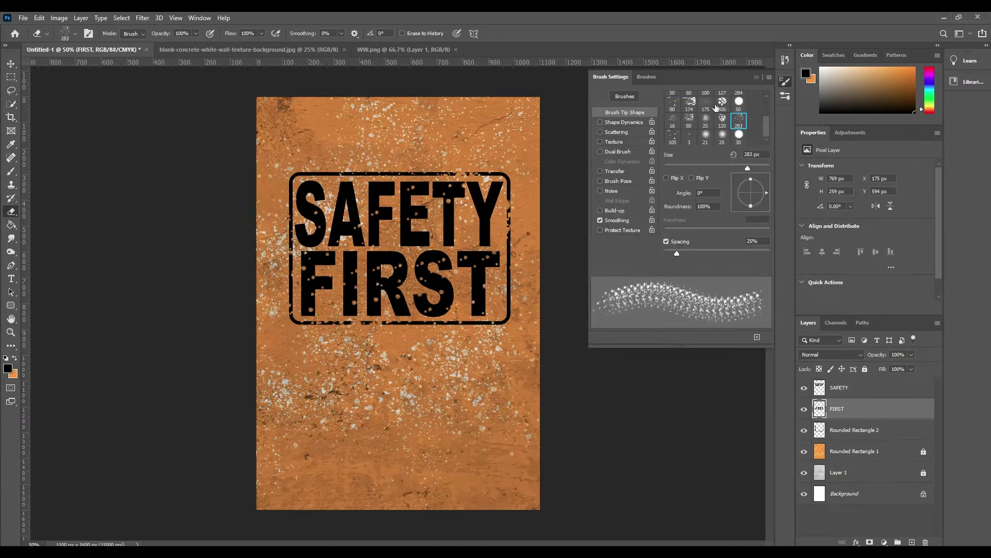
{"action": "left_click", "coordinate": [646, 76]}
{"action": "left_click", "coordinate": [723, 248]}
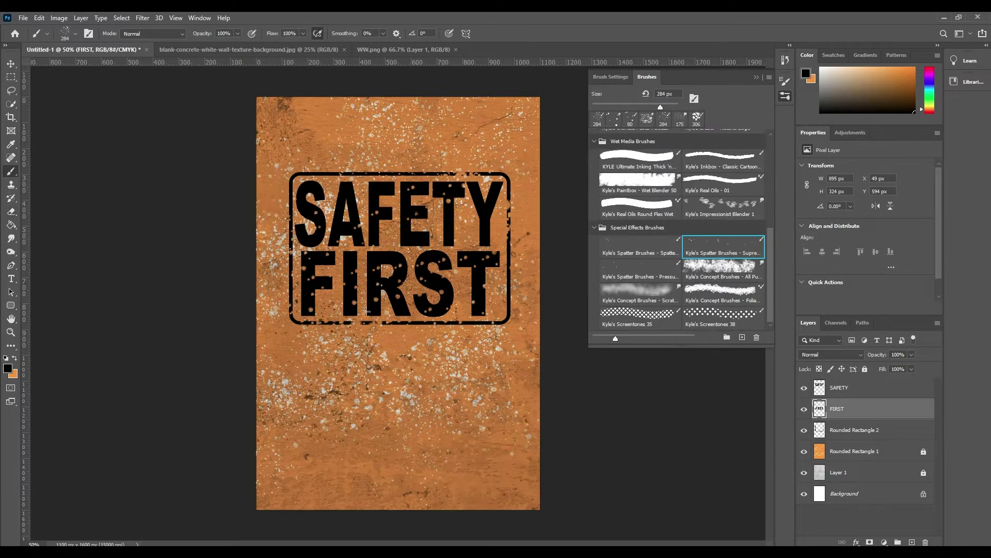
{"action": "left_click", "coordinate": [805, 73]}
{"action": "key", "text": "Return"}
{"action": "left_click", "coordinate": [15, 212]}
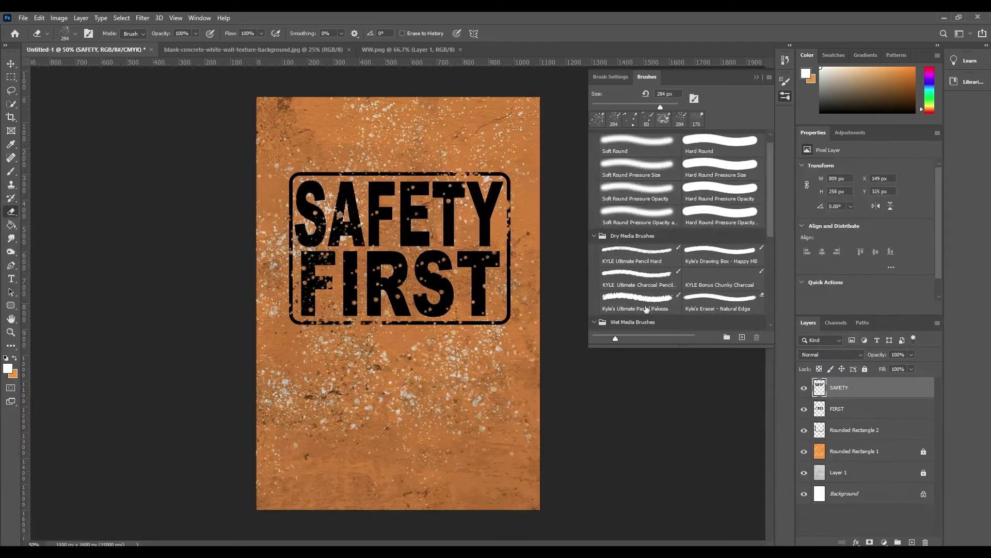
{"action": "left_click", "coordinate": [843, 413]}
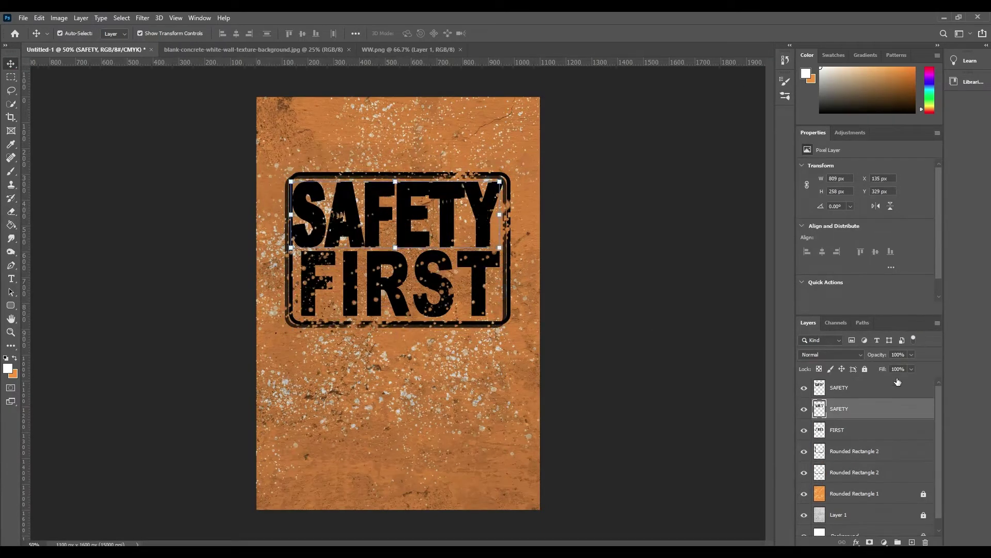
Offset the SAFETY copy at 64% opacity and blend the frame copy as Overlay
{"action": "key", "text": "6"}
{"action": "key", "text": "4"}
{"action": "left_click_drag", "start_coordinate": [301, 216], "coordinate": [303, 218]}
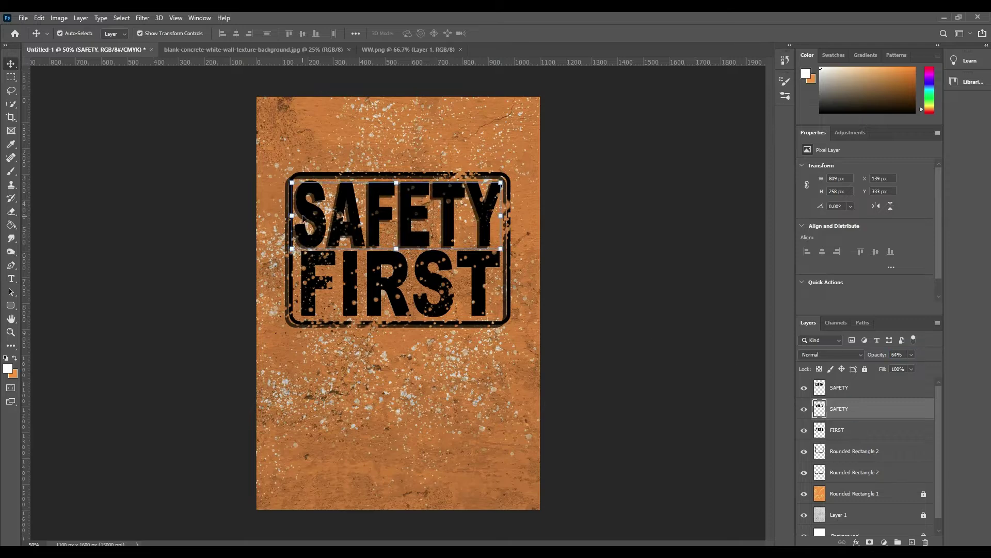
{"action": "left_click", "coordinate": [831, 354]}
{"action": "left_click", "coordinate": [816, 412]}
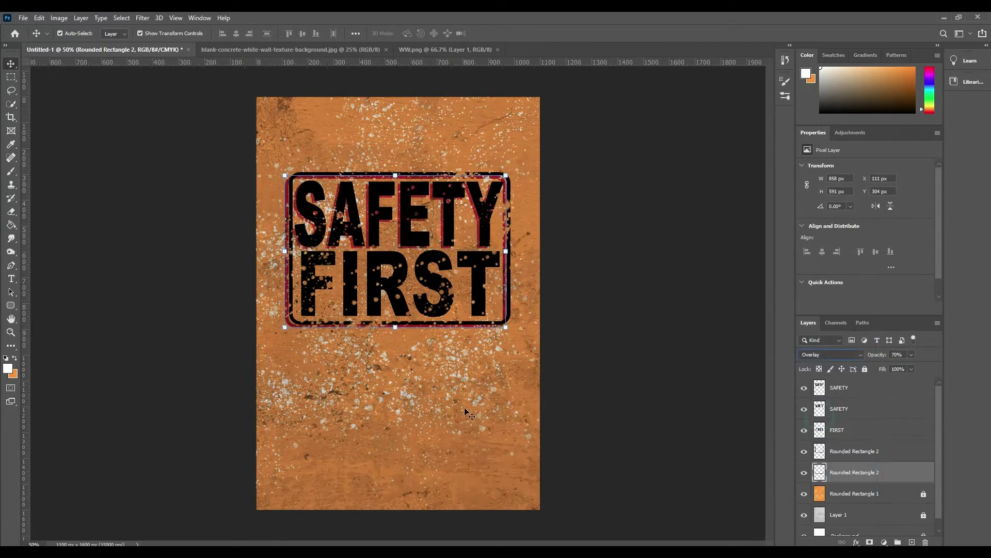
{"action": "left_click", "coordinate": [842, 430]}
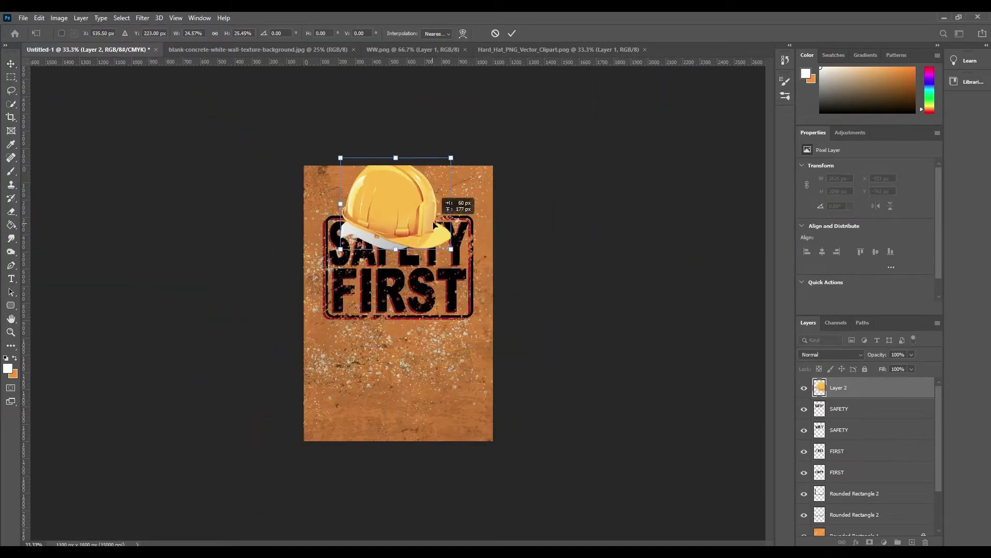
Shrink, tilt and move the hard hat onto the top-left of the SAFETY text
{"action": "left_click_drag", "start_coordinate": [531, 90], "coordinate": [470, 82]}
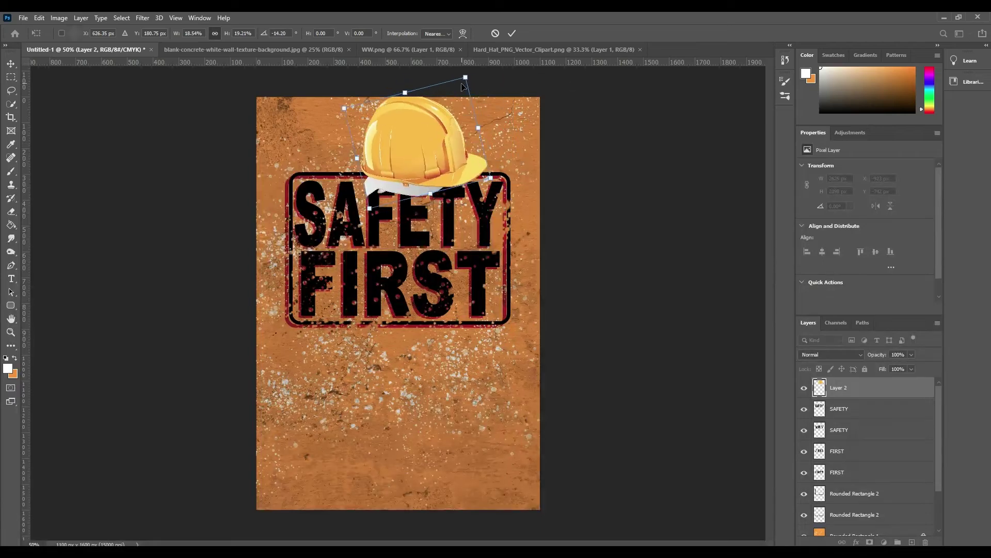
{"action": "left_click_drag", "start_coordinate": [343, 96], "coordinate": [351, 101]}
{"action": "left_click_drag", "start_coordinate": [330, 163], "coordinate": [349, 170]}
{"action": "key", "text": "Escape"}
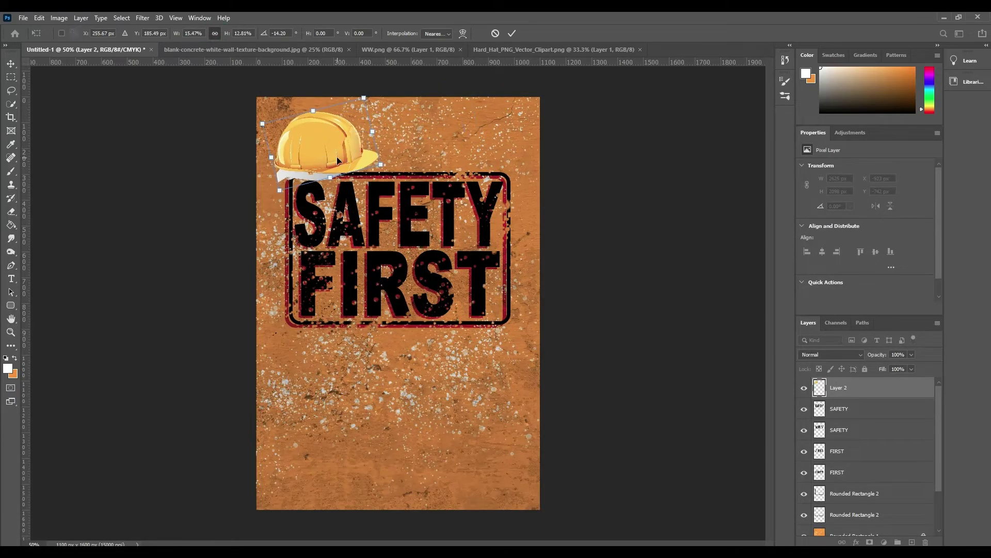
Lower the hard hat's brightness and raise its contrast
{"action": "key", "text": "alt+i"}
{"action": "key", "text": "a"}
{"action": "key", "text": "c"}
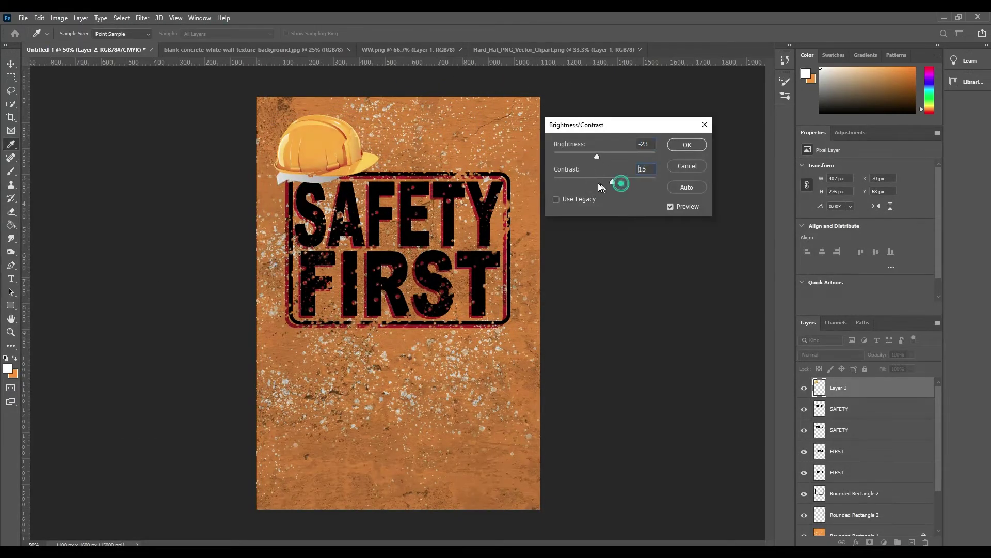
{"action": "key", "text": "Escape"}
Reshape the hat's Curves and raise its Exposure slightly
{"action": "key", "text": "ctrl+m"}
{"action": "left_click_drag", "start_coordinate": [647, 257], "coordinate": [646, 251]}
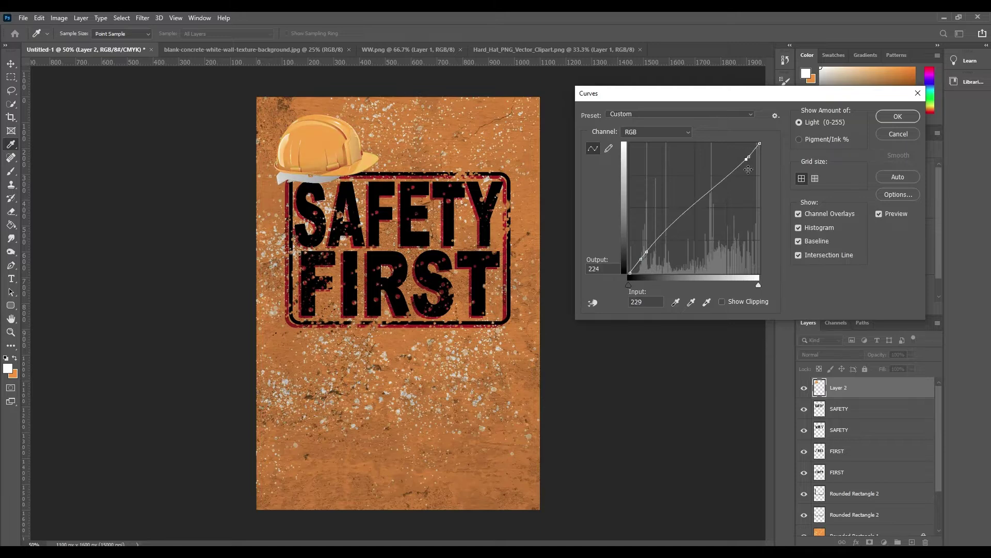
{"action": "left_click", "coordinate": [898, 116]}
{"action": "key", "text": "alt+i"}
{"action": "key", "text": "a"}
{"action": "key", "text": "e"}
{"action": "left_click_drag", "start_coordinate": [725, 165], "coordinate": [721, 190]}
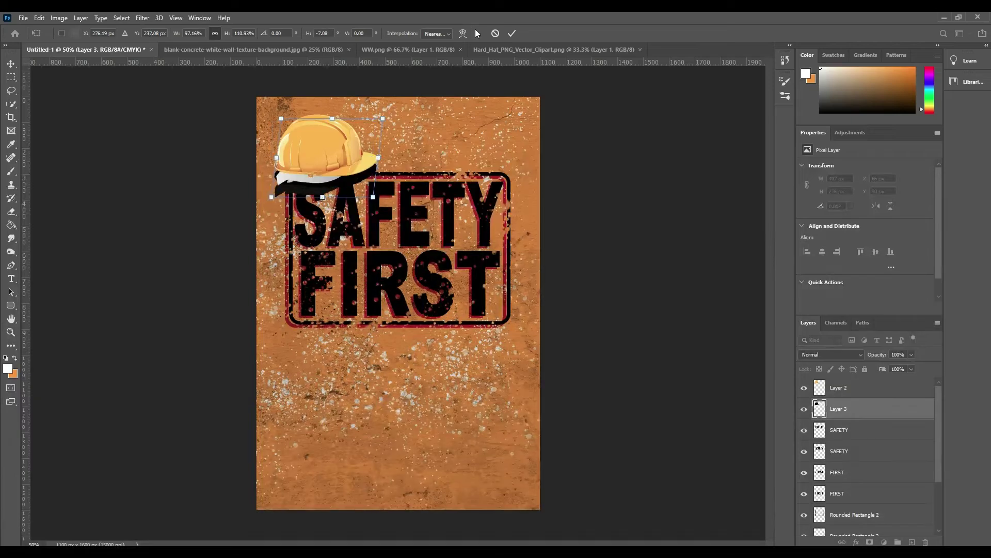
Warp the hat's shadow down toward the badge, commit it, and review adjustment and blend options
{"action": "left_click_drag", "start_coordinate": [271, 196], "coordinate": [283, 201]}
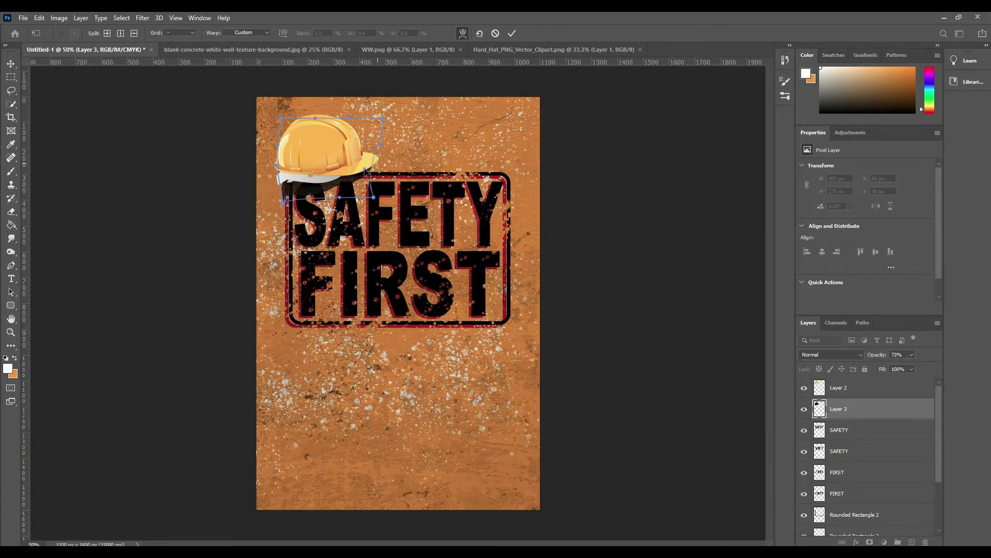
{"action": "left_click", "coordinate": [512, 33]}
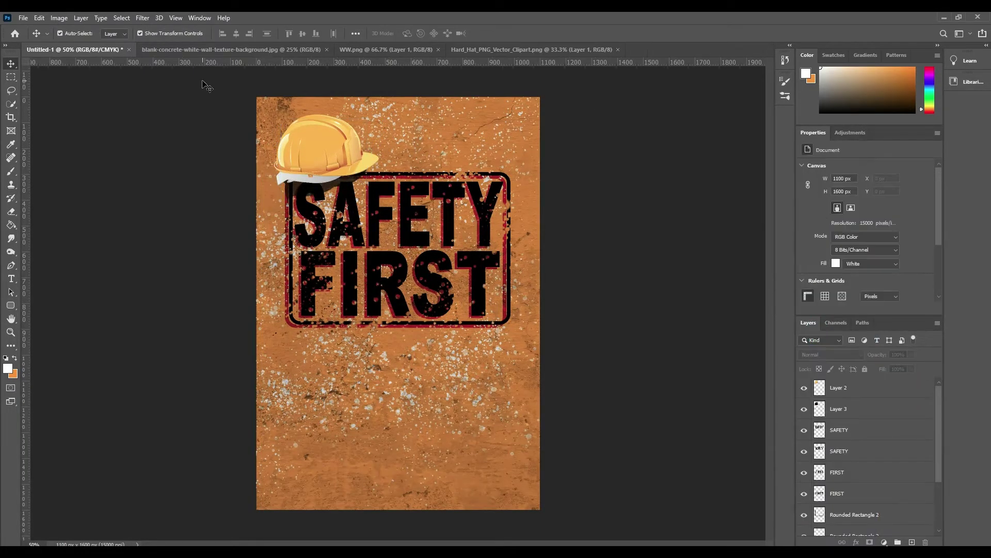
{"action": "left_click", "coordinate": [59, 18]}
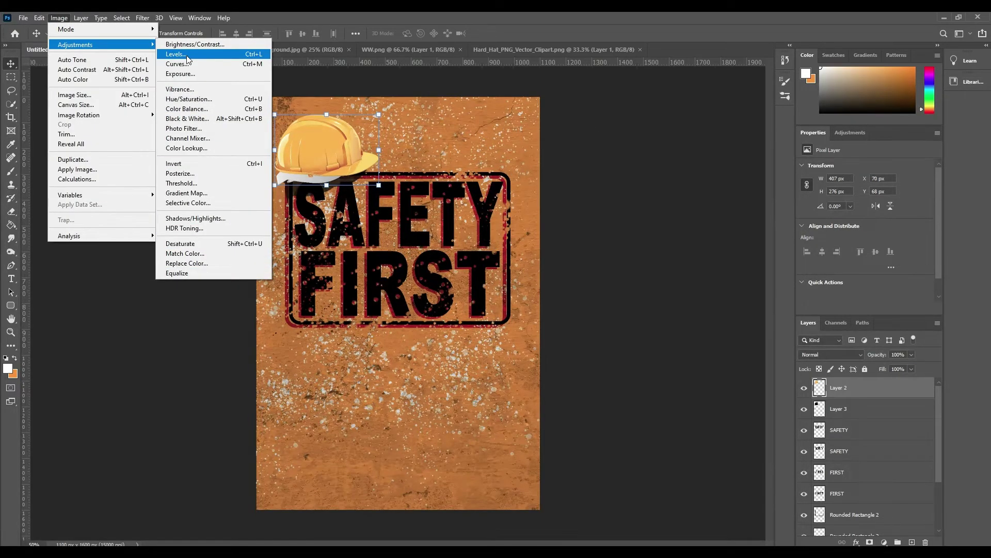
{"action": "key", "text": "Escape"}
{"action": "left_click", "coordinate": [832, 355]}
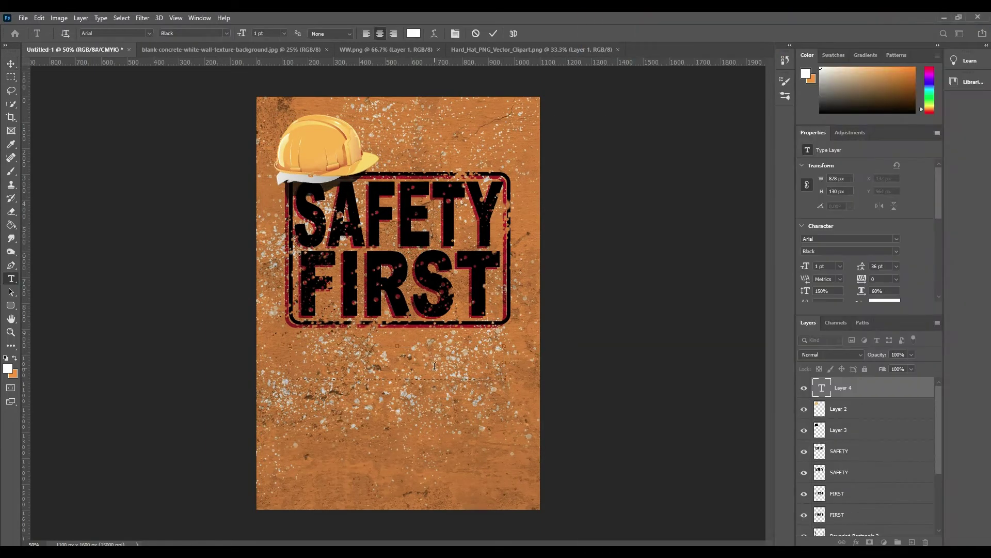
Place the quote just under FIRST, change its text size, and position a copy below it
{"action": "left_click", "coordinate": [11, 63]}
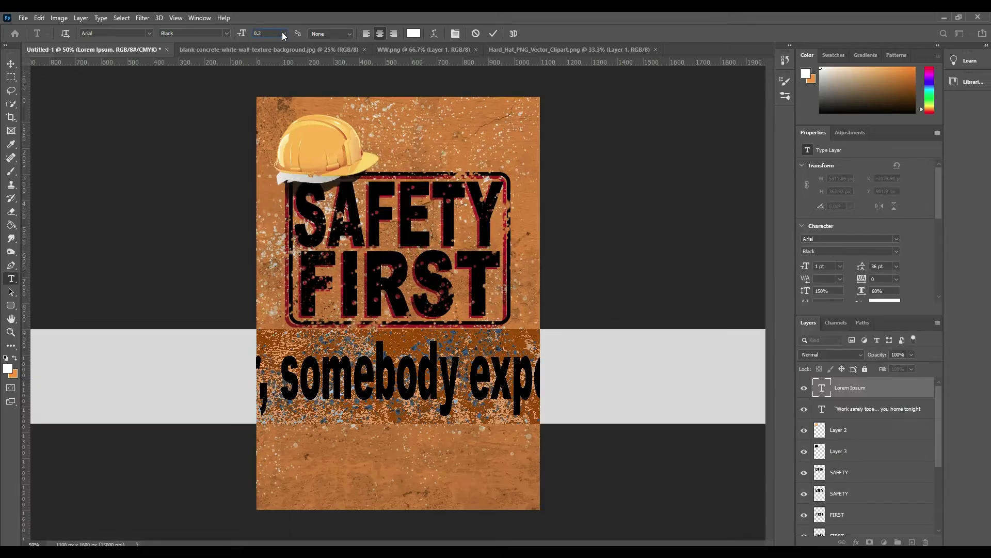
{"action": "left_click_drag", "start_coordinate": [393, 299], "coordinate": [404, 347]}
{"action": "double_click", "coordinate": [405, 347]}
{"action": "left_click", "coordinate": [253, 34]}
{"action": "type", "text": "0.01"}
{"action": "key", "text": "Return"}
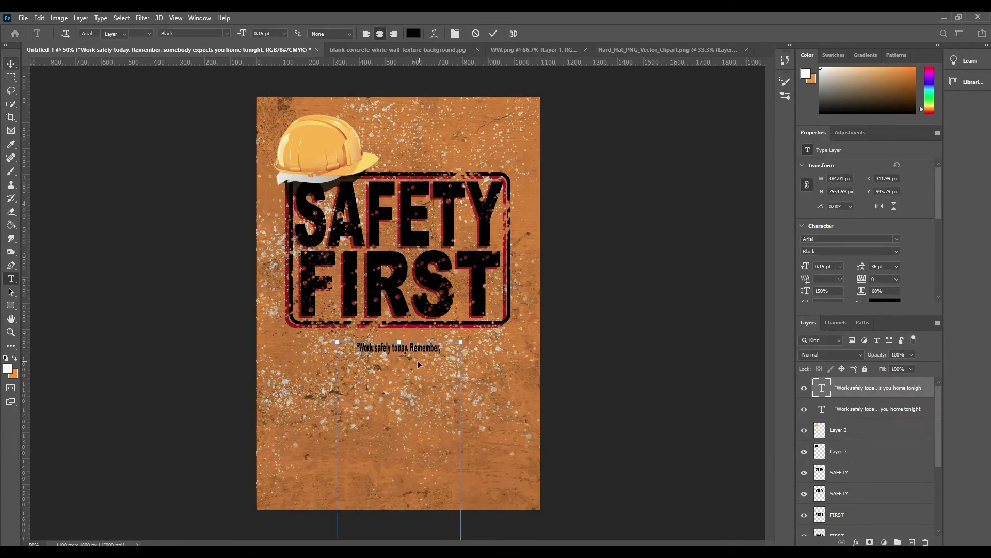
{"action": "left_click_drag", "start_coordinate": [437, 166], "coordinate": [436, 368]}
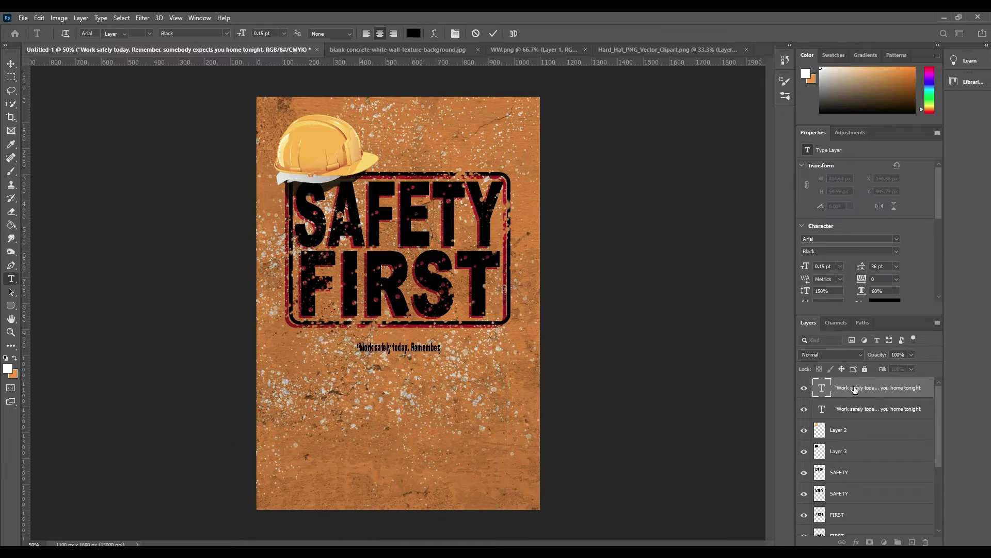
{"action": "double_click", "coordinate": [436, 368]}
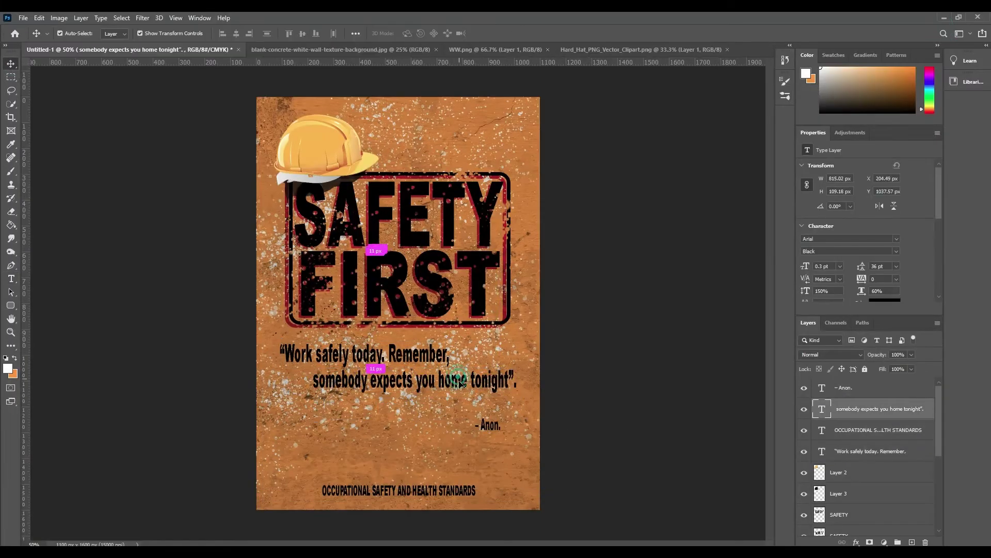
Place the logo in the bottom-right corner and blend it into the orange texture
{"action": "left_click", "coordinate": [467, 50]}
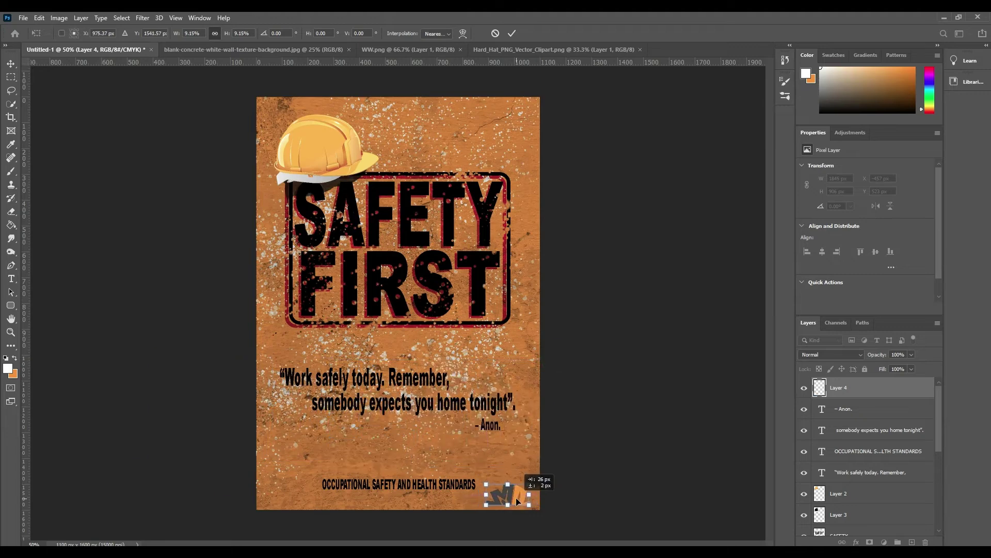
{"action": "left_click_drag", "start_coordinate": [516, 497], "coordinate": [521, 497]}
{"action": "key", "text": "Return"}
{"action": "left_click", "coordinate": [831, 354]}
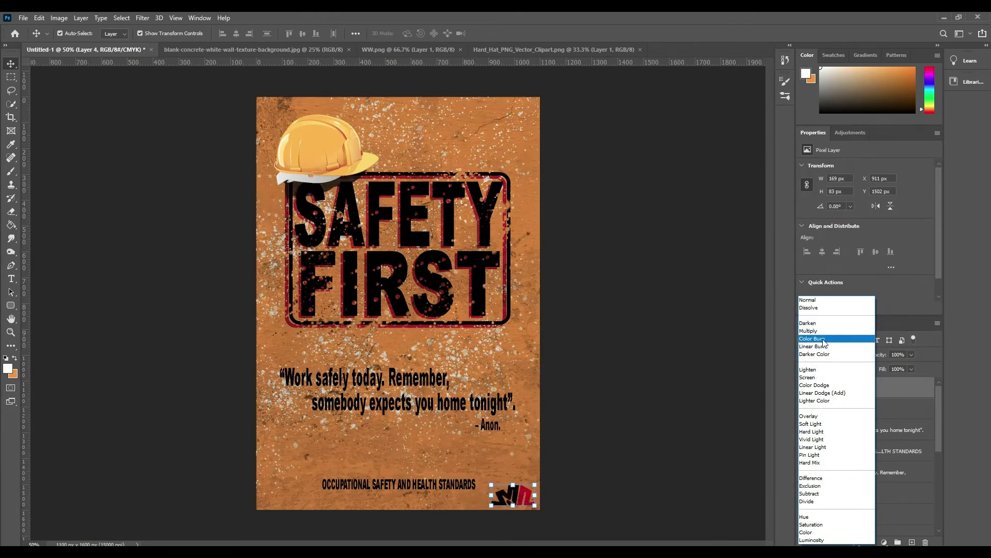
{"action": "left_click", "coordinate": [813, 447]}
{"action": "left_click", "coordinate": [628, 393]}
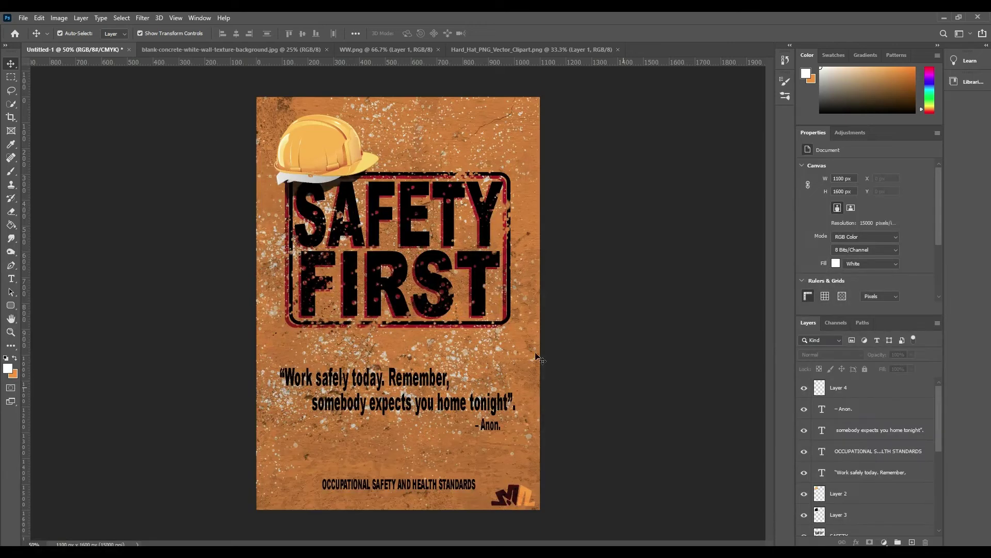
Export the poster as a PNG with copyright and contact metadata and save it
{"action": "key", "text": "ctrl+alt+shift+w"}
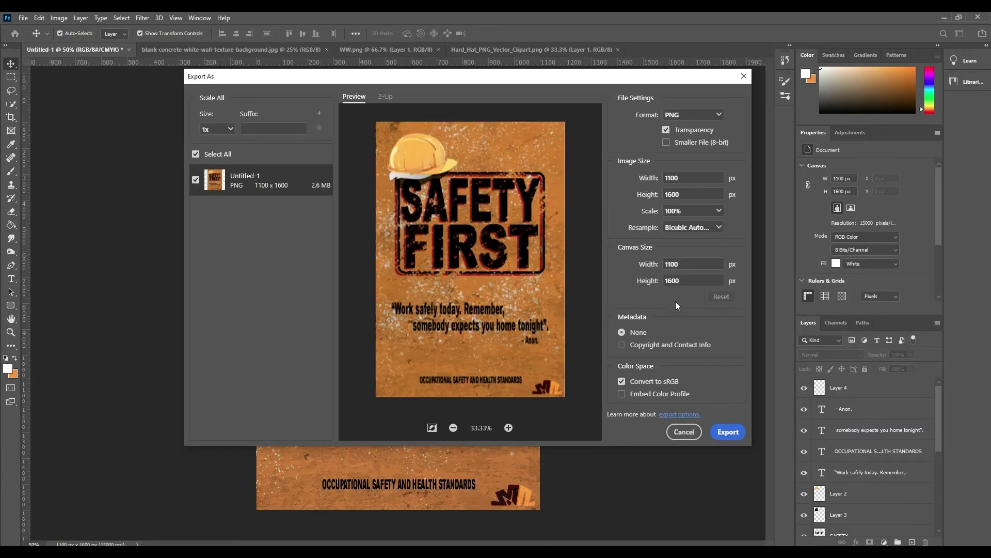
{"action": "left_click", "coordinate": [621, 344]}
{"action": "left_click", "coordinate": [509, 427]}
{"action": "left_click", "coordinate": [728, 432]}
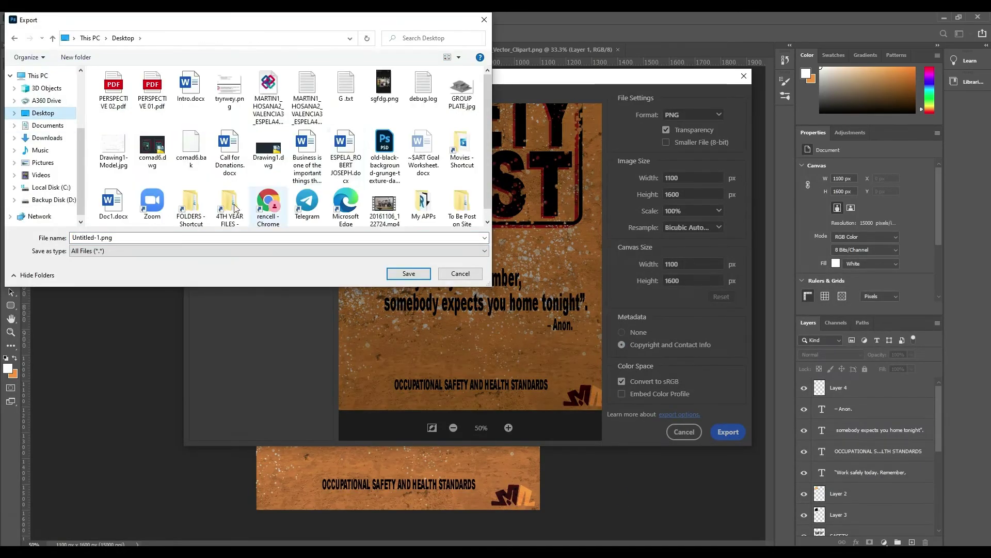
{"action": "double_click", "coordinate": [235, 207]}
{"action": "left_click", "coordinate": [409, 274]}
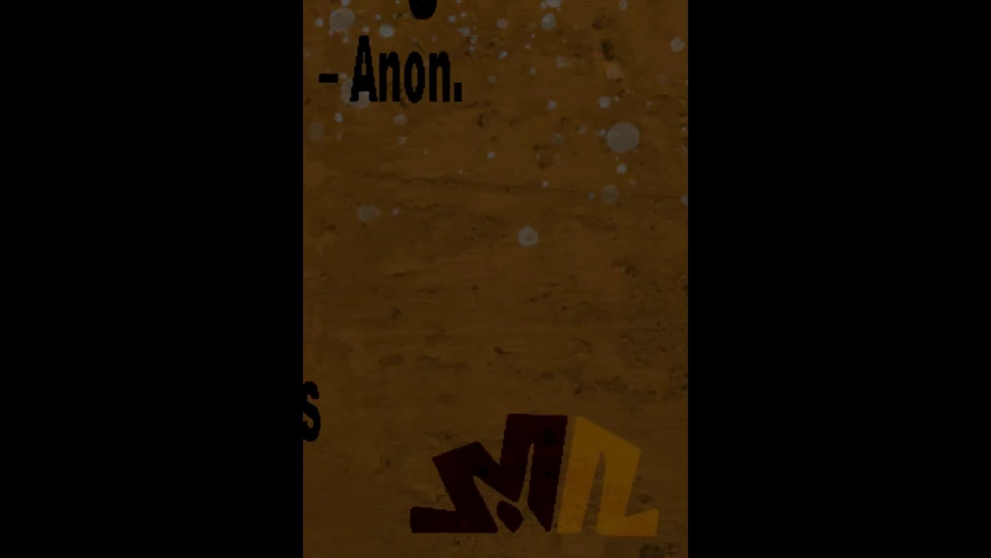